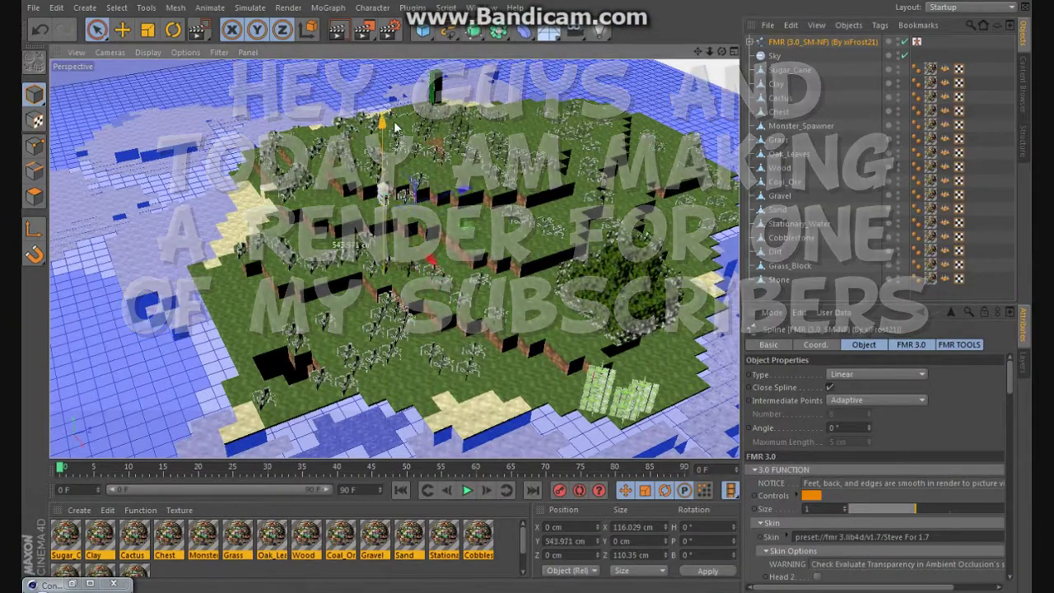
- Zoom and lower the perspective view until the Steve rig is framed above the grass
scroll(420, 164, up, 3)
scroll(449, 206, up, 3)
scroll(473, 242, up, 2)
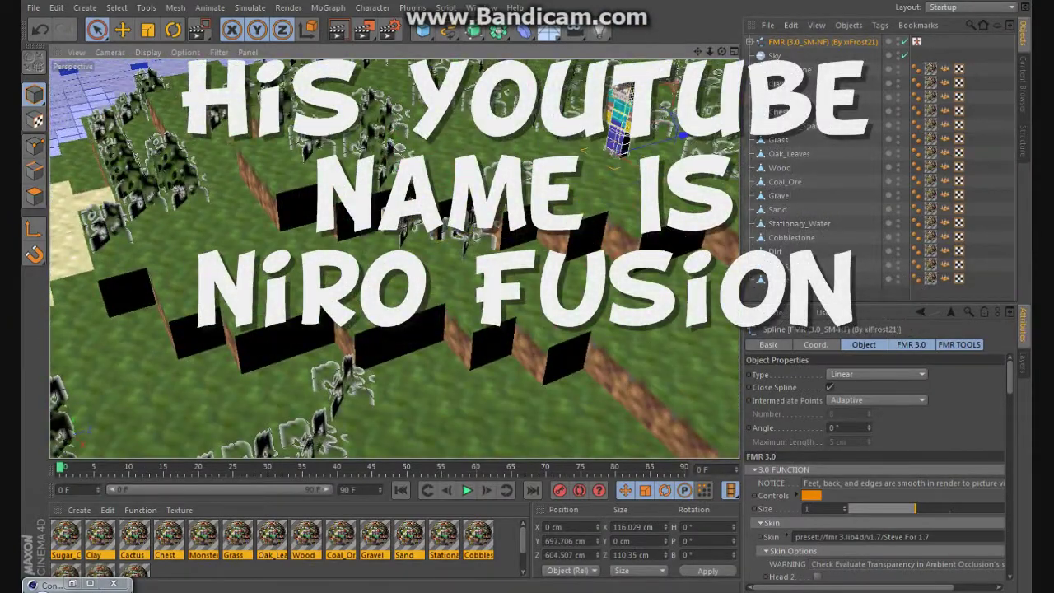
scroll(457, 255, down, 3)
scroll(451, 284, down, 3)
scroll(444, 316, down, 2)
scroll(445, 315, down, 3)
scroll(457, 293, down, 3)
scroll(469, 267, down, 2)
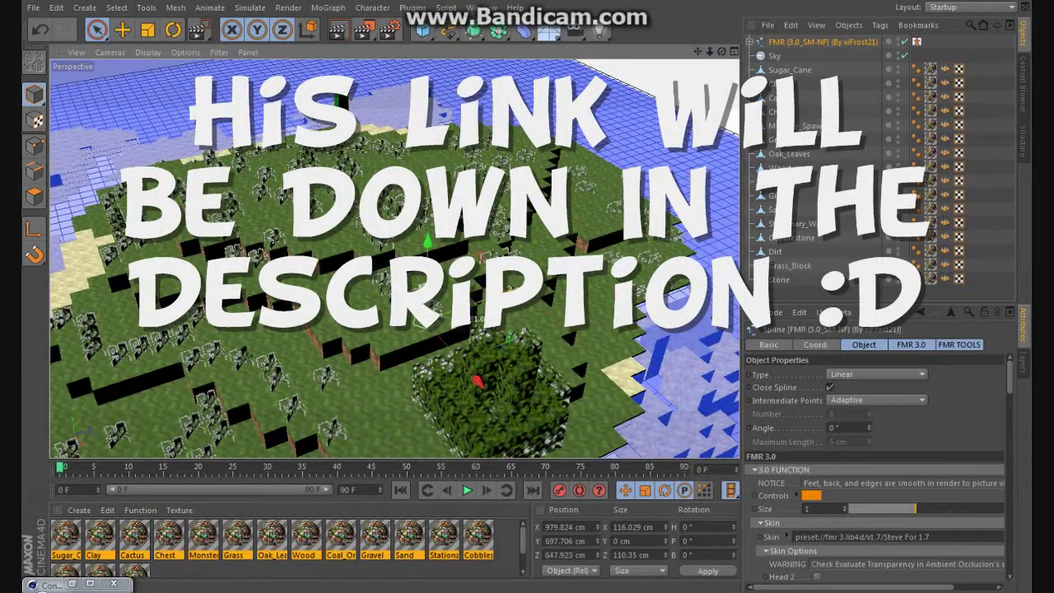
mouse_move(711, 65)
mouse_down()
mouse_move(695, 60)
mouse_move(469, 236)
mouse_up()
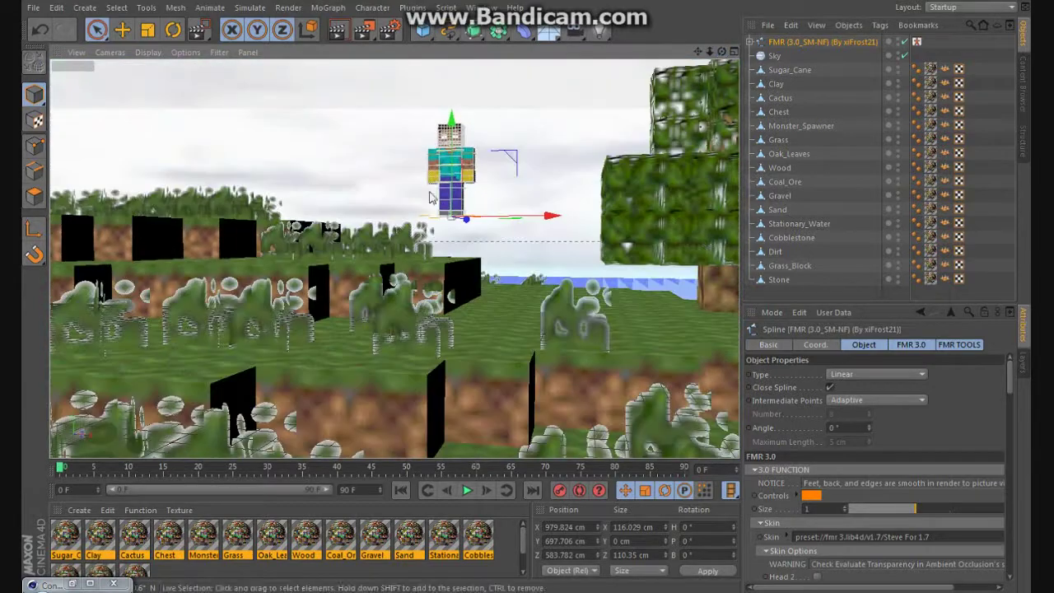
- Move the FMR rig to the right and closer to the camera
drag(450, 194, 434, 303)
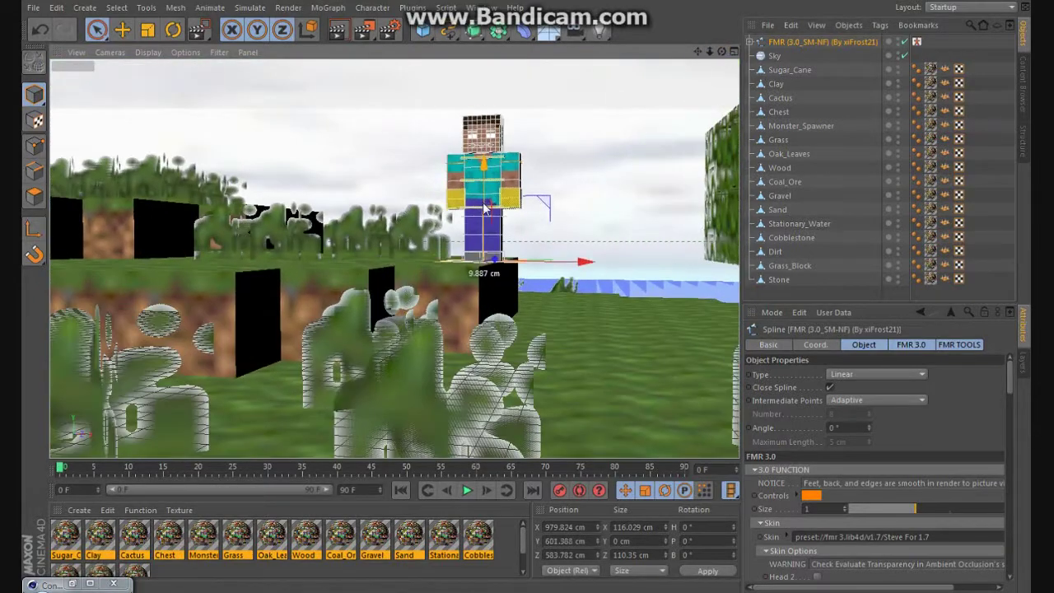
drag(434, 303, 577, 407)
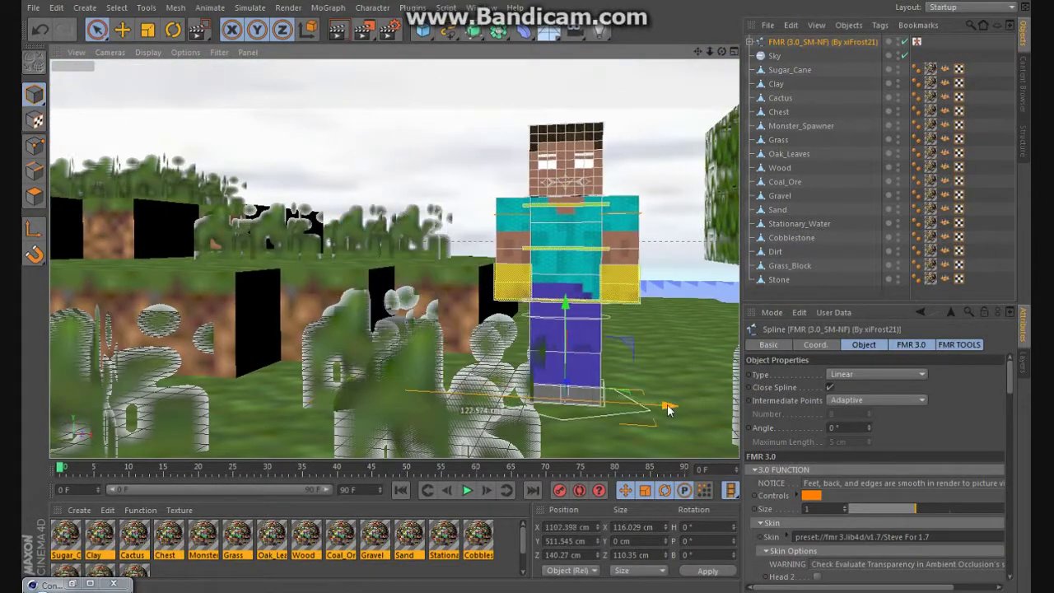
scroll(924, 423, down, 3)
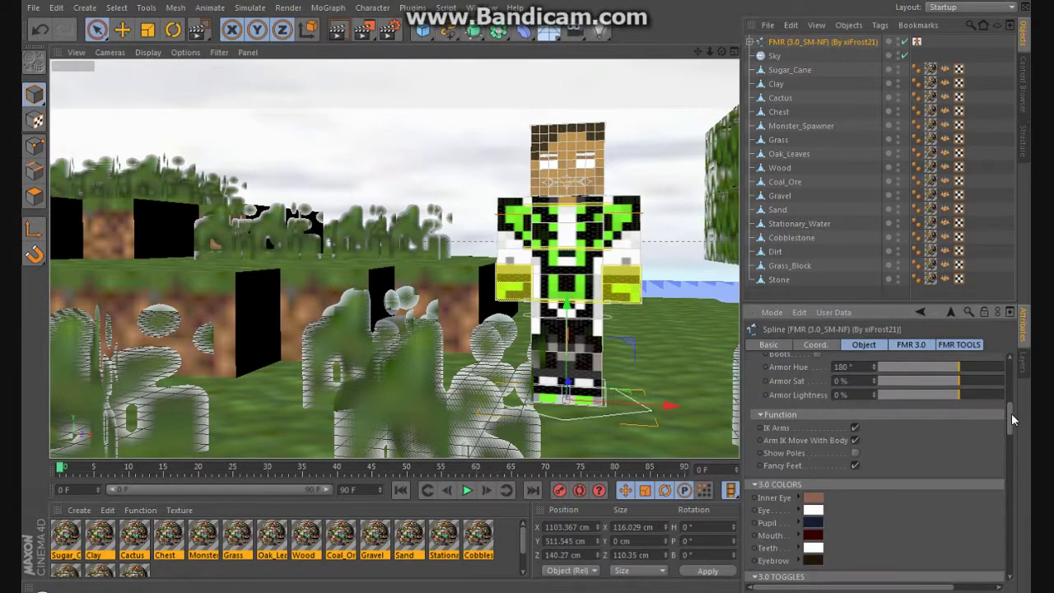
scroll(924, 423, down, 3)
- Enable the Head 2 helmet layer under Skin Options and bring the view closer
scroll(853, 376, up, 3)
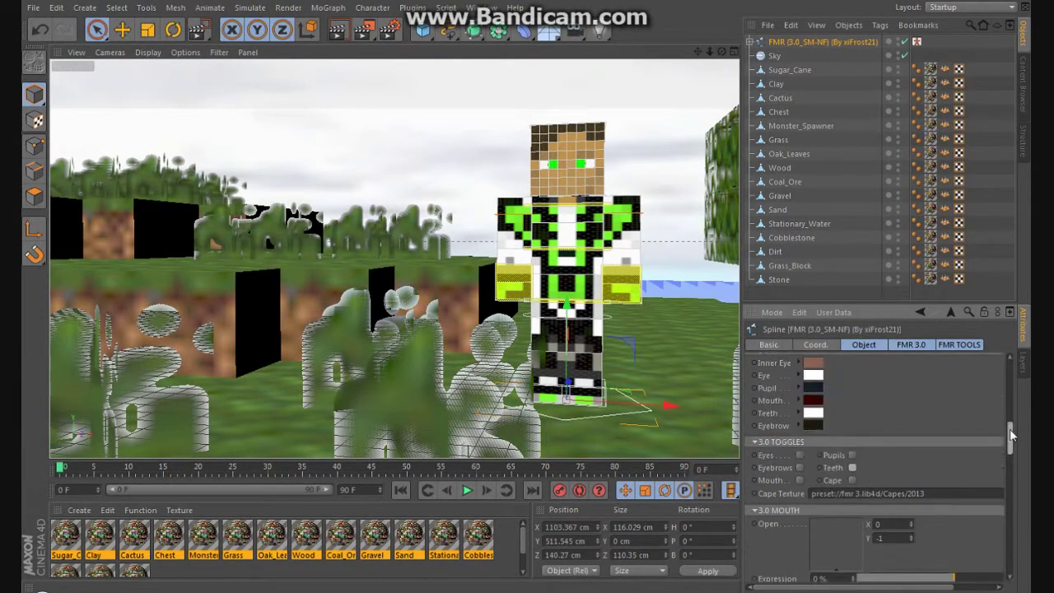
scroll(852, 375, up, 3)
click(817, 449)
drag(703, 53, 626, 132)
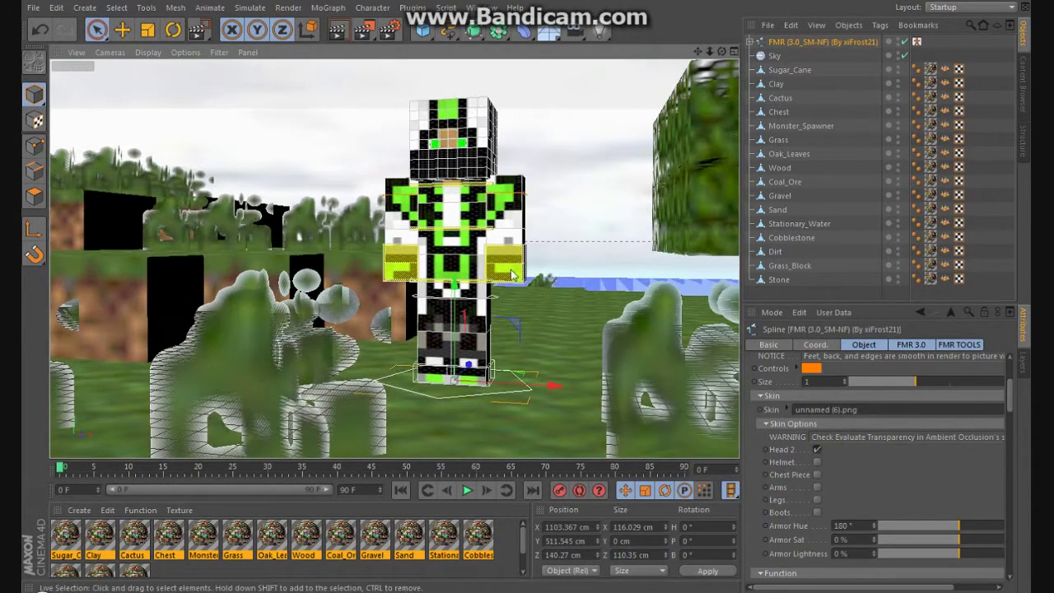
- Drag the Right Hand Goal and Left Hand Goal to pose the arms outward
click(522, 280)
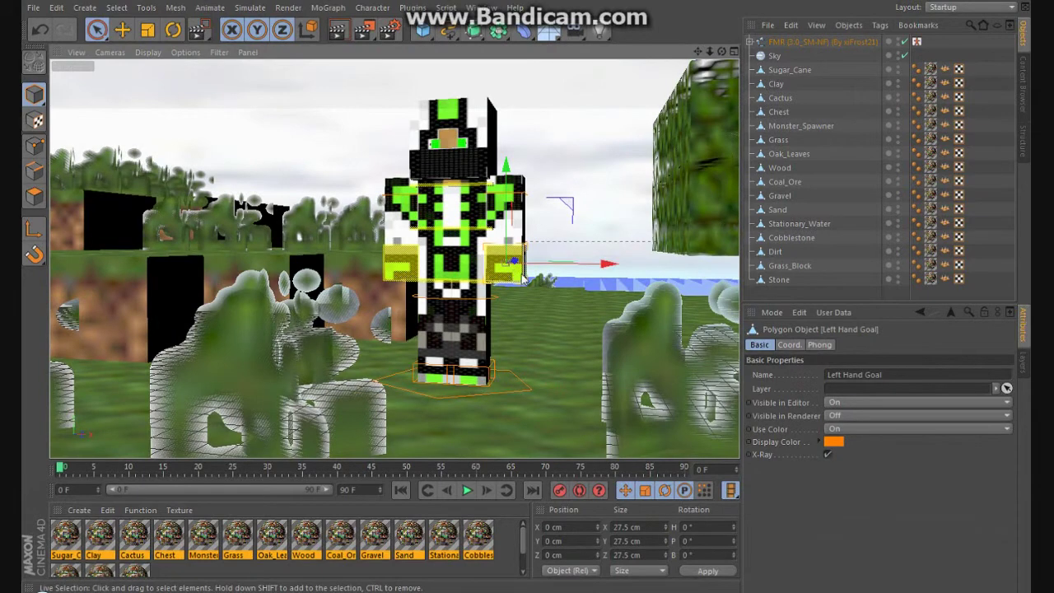
click(398, 264)
drag(395, 264, 374, 241)
click(433, 374)
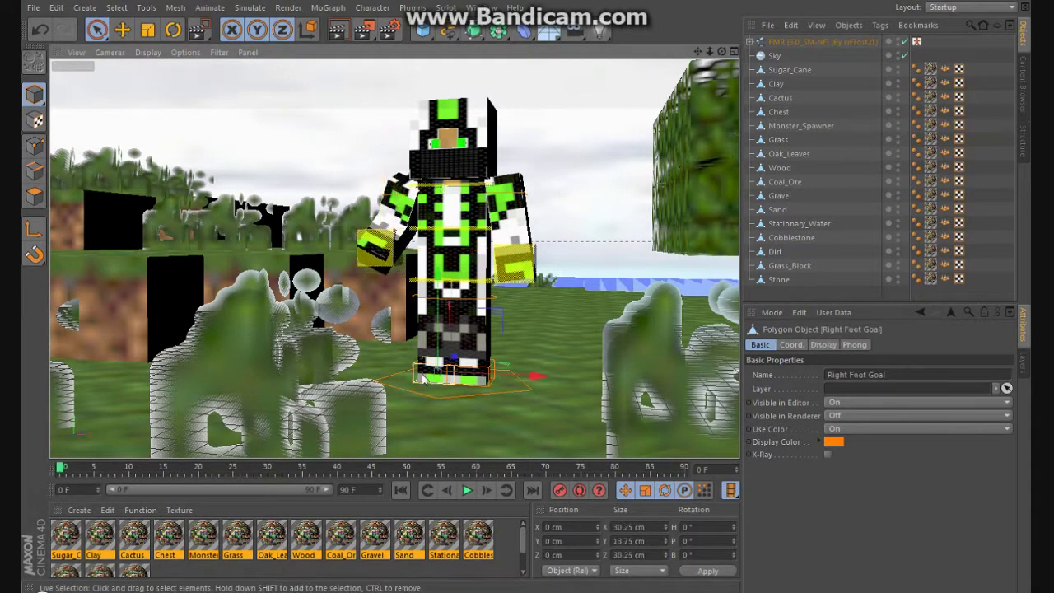
click(463, 374)
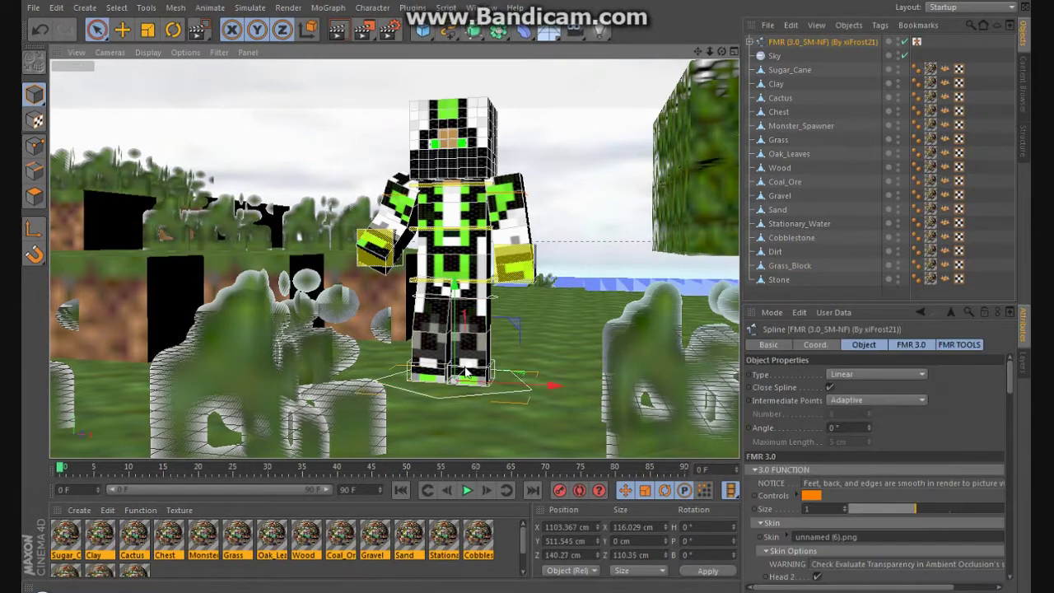
click(520, 264)
drag(520, 263, 531, 275)
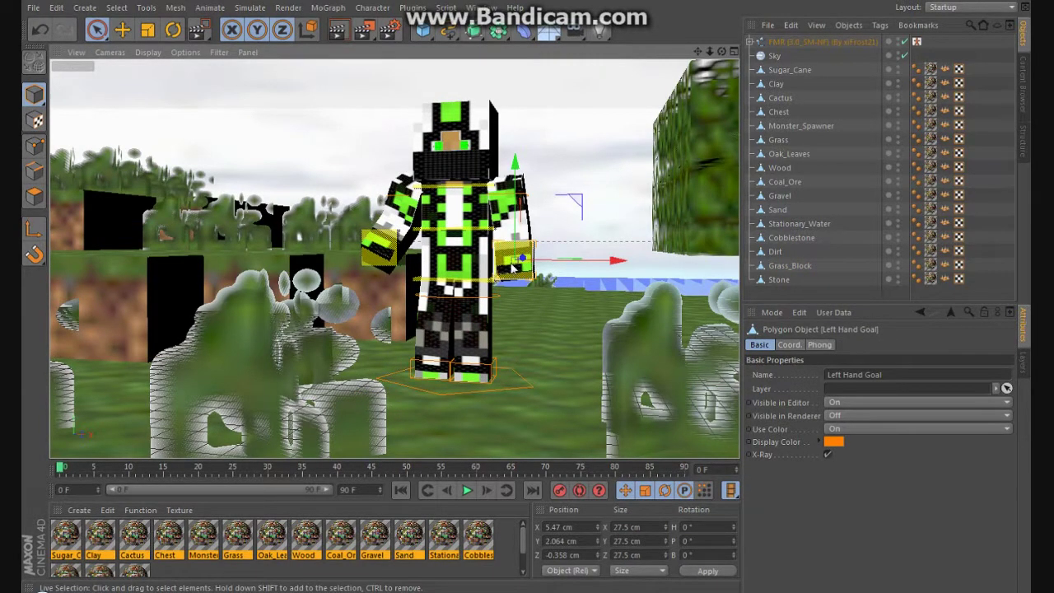
- Nudge the FMR rig right and forward toward the camera
drag(456, 381, 504, 384)
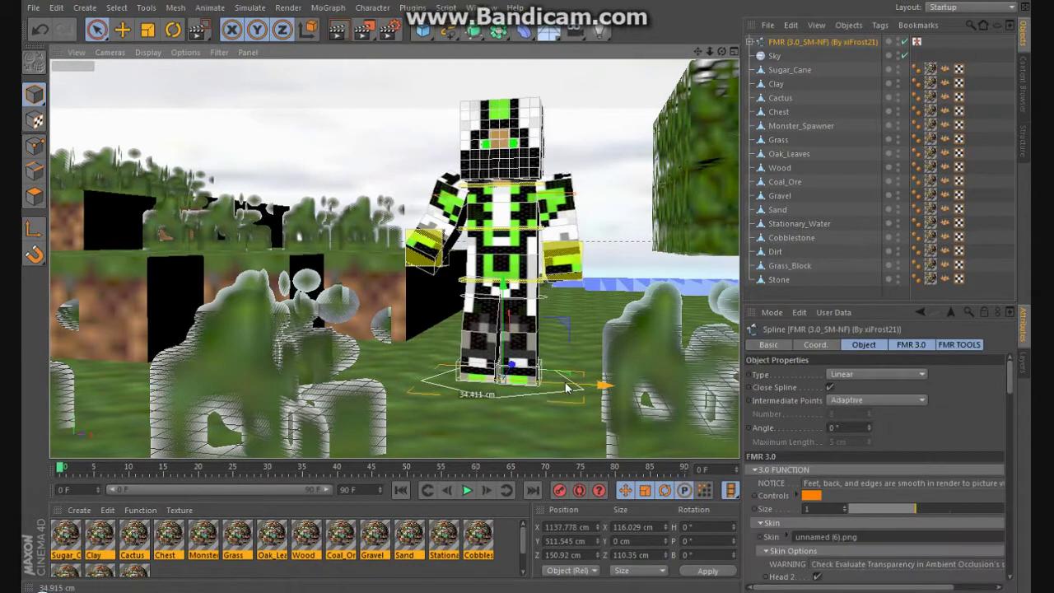
scroll(1005, 430, down, 5)
drag(1006, 431, 1000, 550)
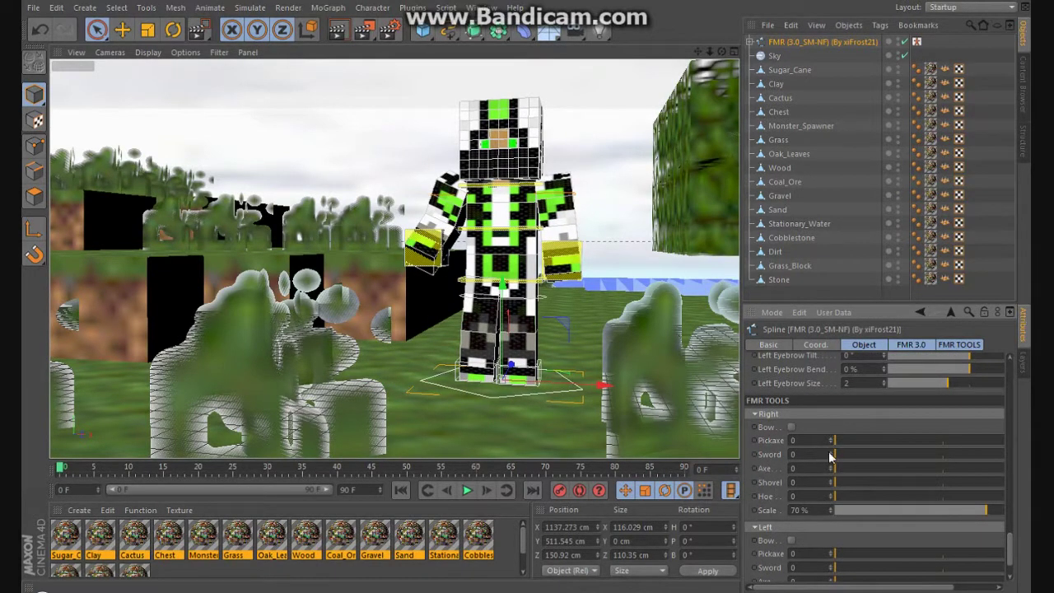
- Set Left Sword to 3 and rotate the arm to grip the sword
scroll(1012, 560, down, 2)
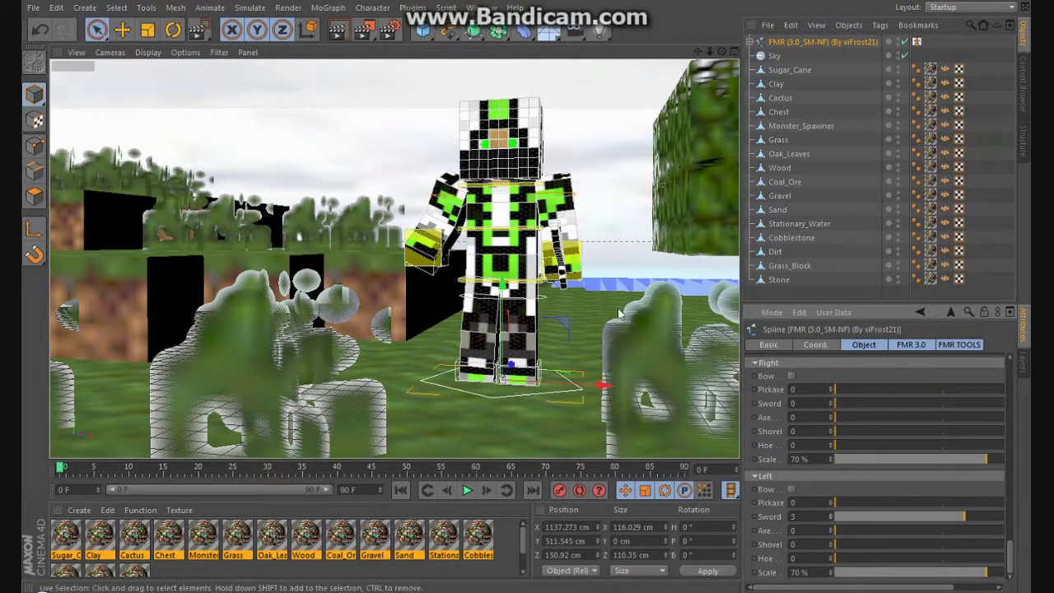
click(638, 327)
key(r)
drag(638, 272, 625, 206)
click(671, 77)
- Rotate the Shoulder Control to turn the character's upper body
click(498, 206)
click(502, 185)
drag(498, 165, 519, 156)
click(485, 362)
click(484, 368)
- Shift the Left Foot Goal slightly and move the whole rig about 12 cm
key(e)
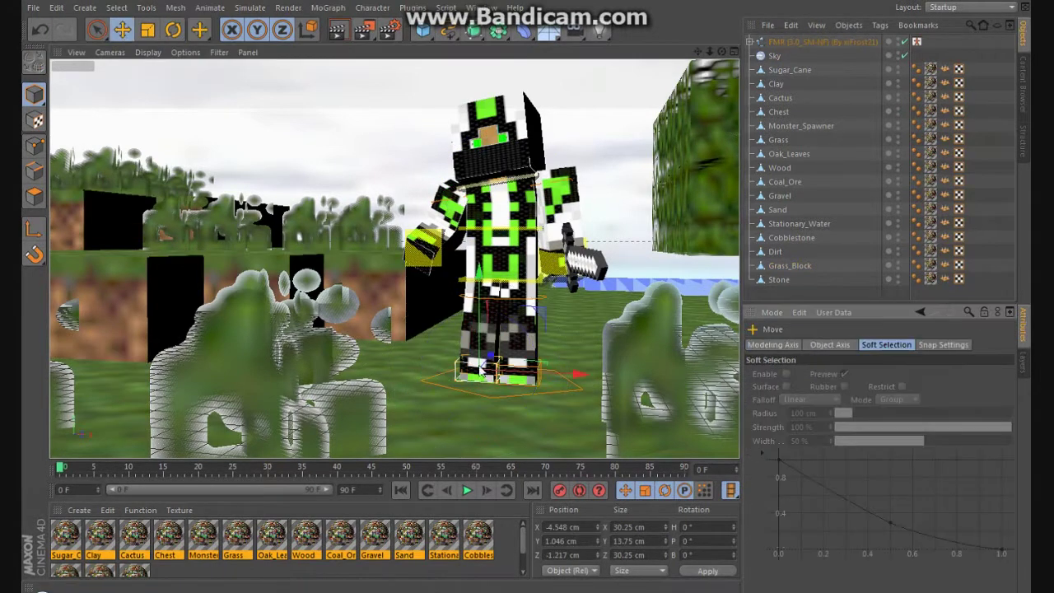
click(519, 374)
drag(521, 377, 608, 52)
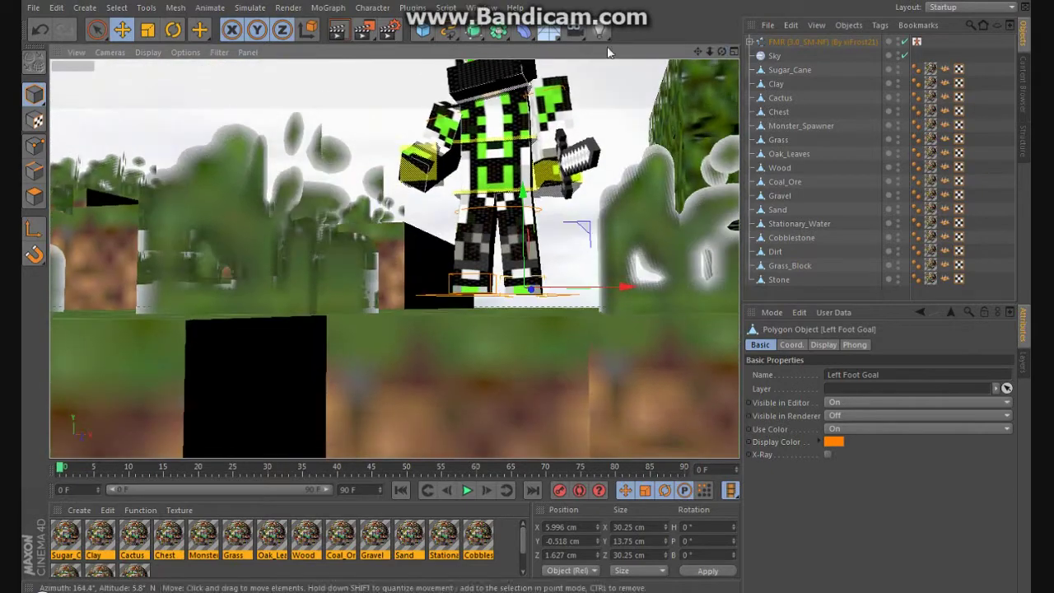
click(506, 206)
mouse_move(507, 206)
mouse_down()
mouse_move(508, 216)
mouse_move(712, 54)
mouse_move(696, 48)
mouse_up()
click(1024, 80)
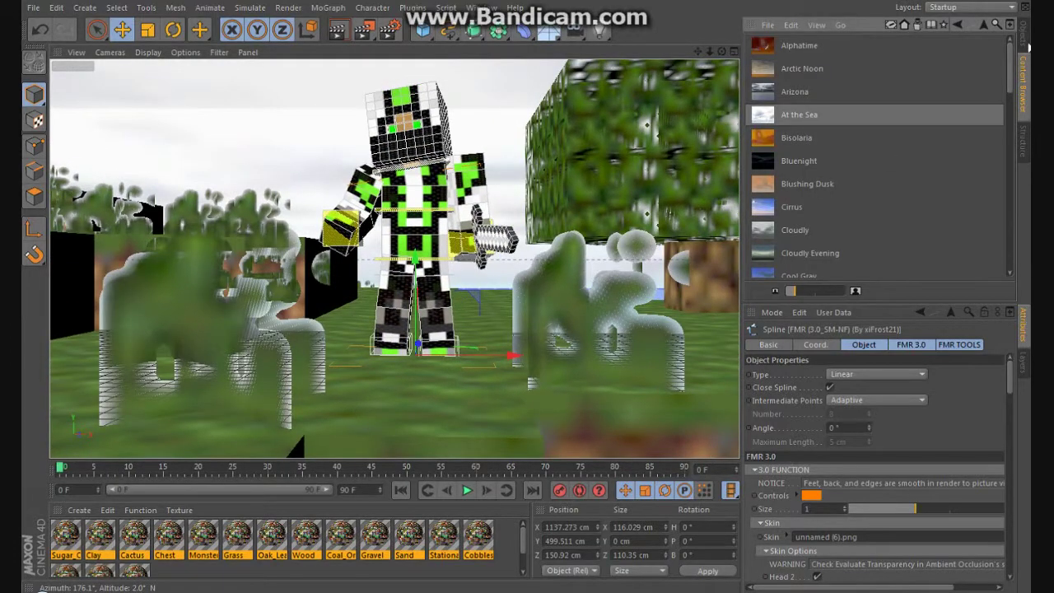
- Browse the Content Browser into the Minecraft Model Pack library
drag(1009, 66, 1002, 118)
scroll(937, 160, down, 3)
scroll(872, 176, down, 2)
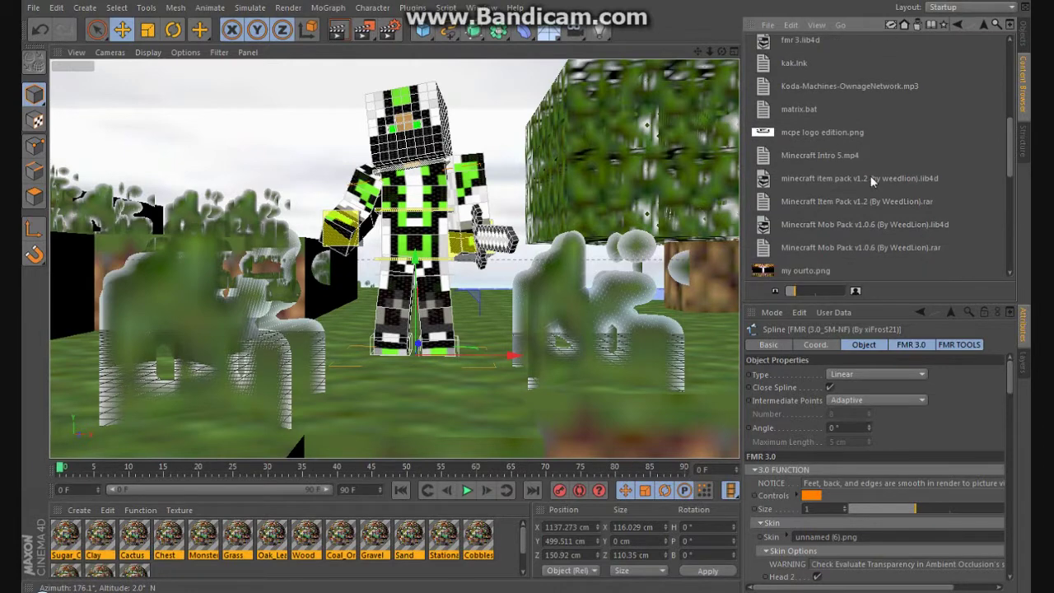
double_click(900, 187)
click(957, 27)
drag(1012, 160, 995, 146)
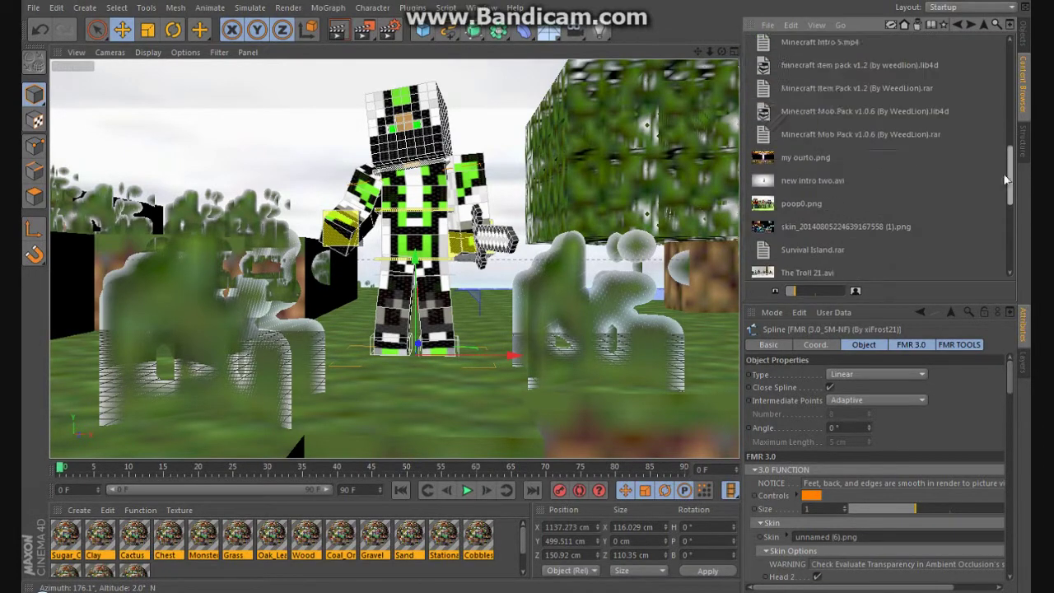
scroll(947, 140, down, 3)
double_click(893, 114)
double_click(873, 184)
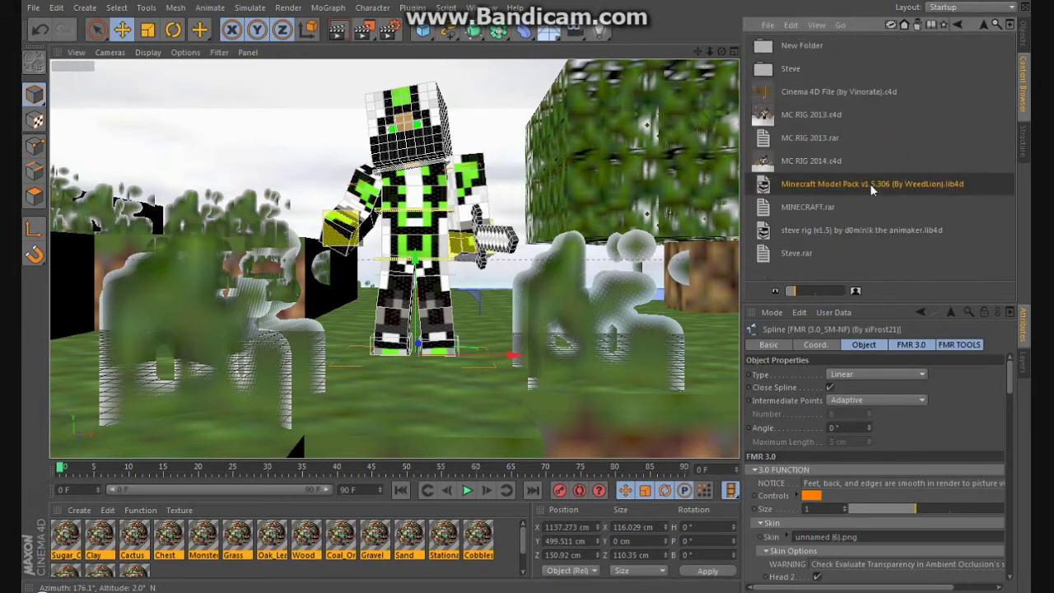
double_click(805, 91)
click(956, 28)
- Load the Enchantment Table from the Other category and place it beside the character
double_click(804, 145)
scroll(884, 141, down, 3)
click(957, 25)
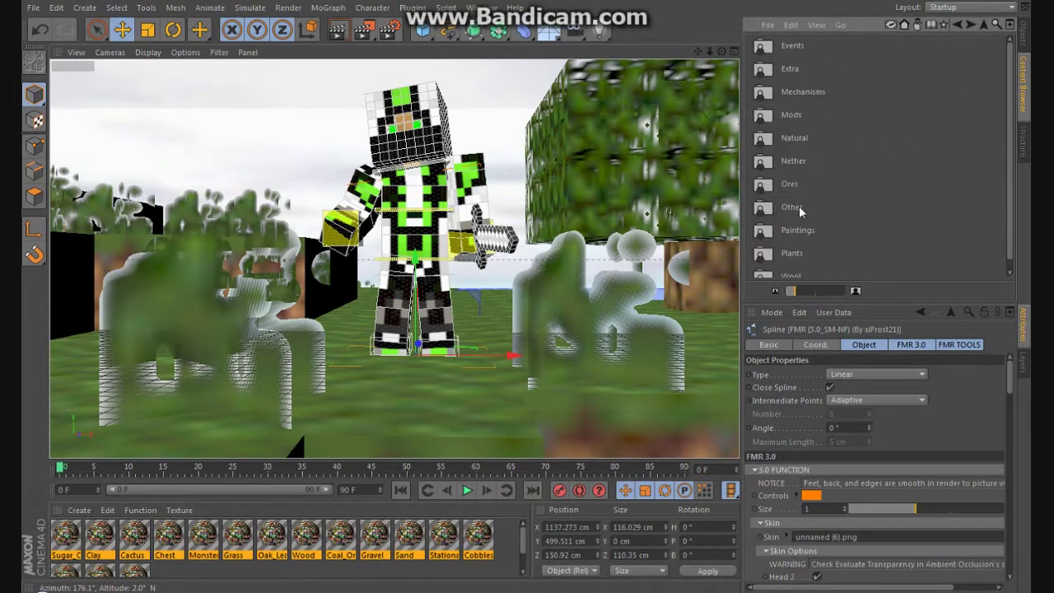
double_click(792, 207)
scroll(807, 181, down, 3)
double_click(815, 155)
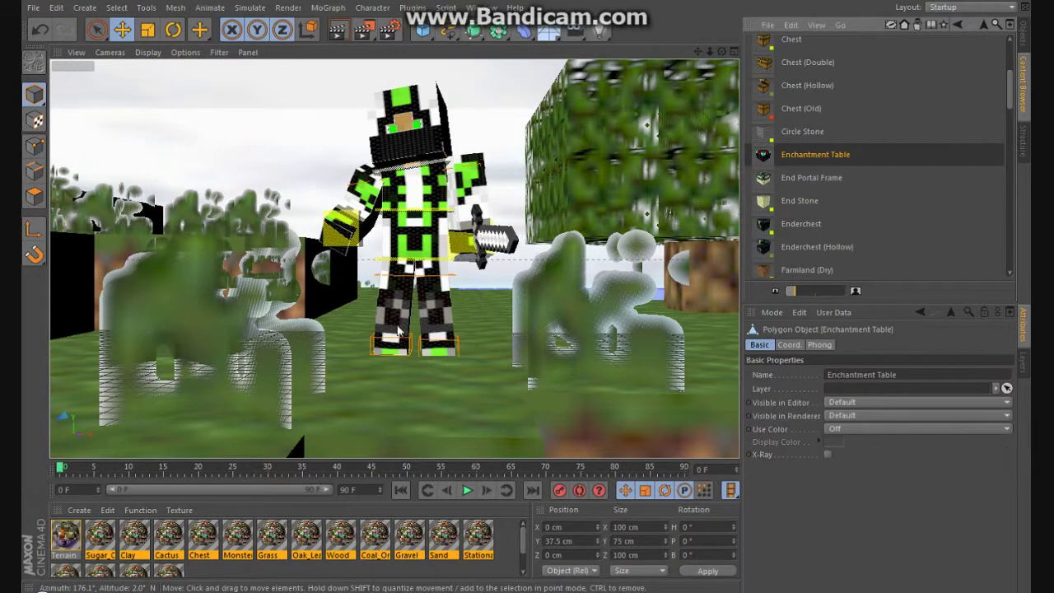
mouse_move(722, 51)
mouse_down()
mouse_move(296, 247)
mouse_move(721, 57)
mouse_up()
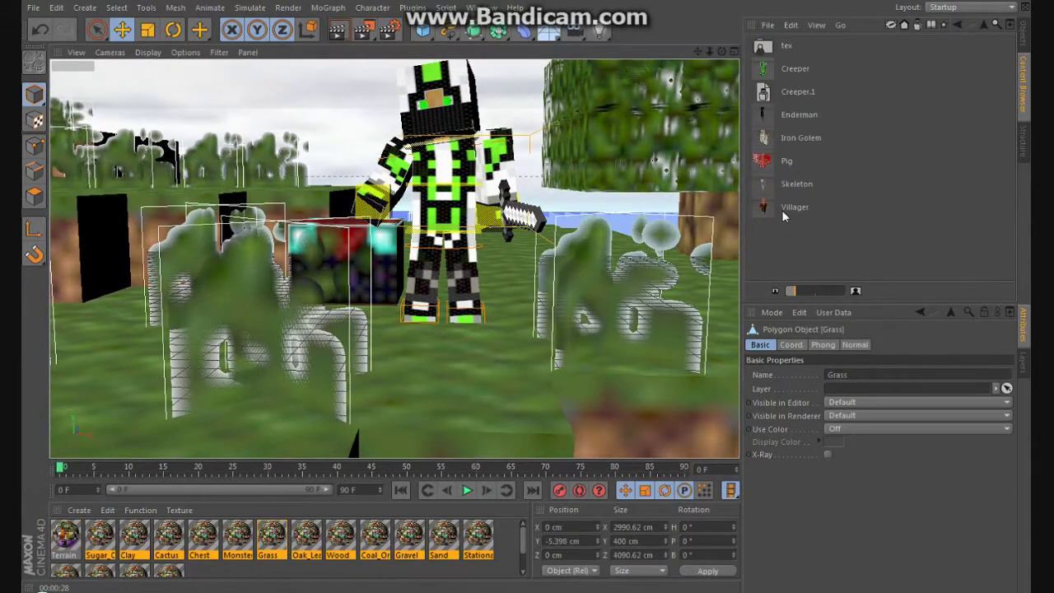
- Add the Pig and Villager models, placing the villager behind the enchantment table
double_click(786, 161)
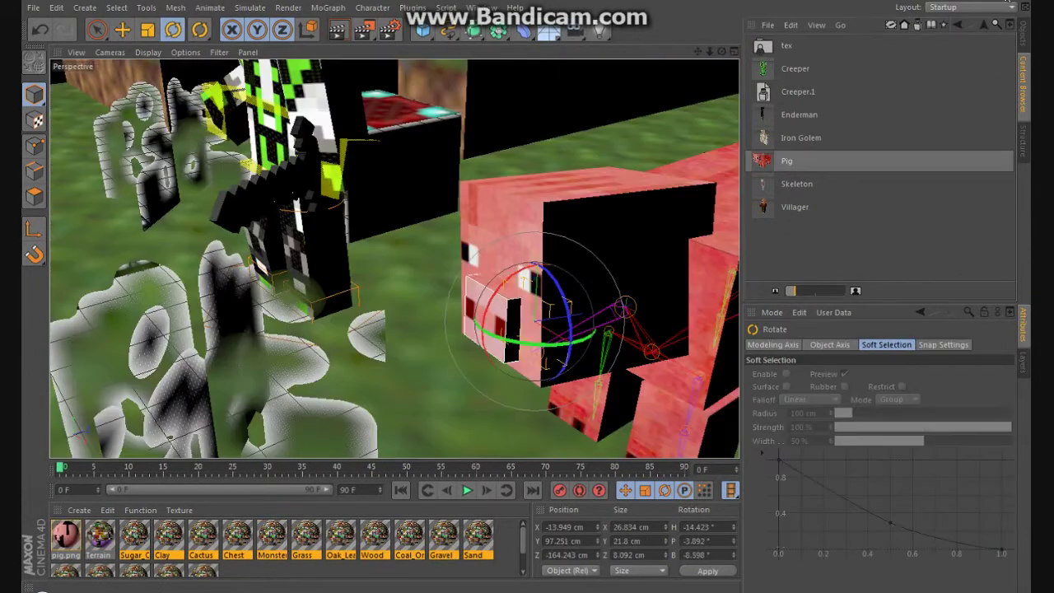
alt+drag(394, 258, 792, 136)
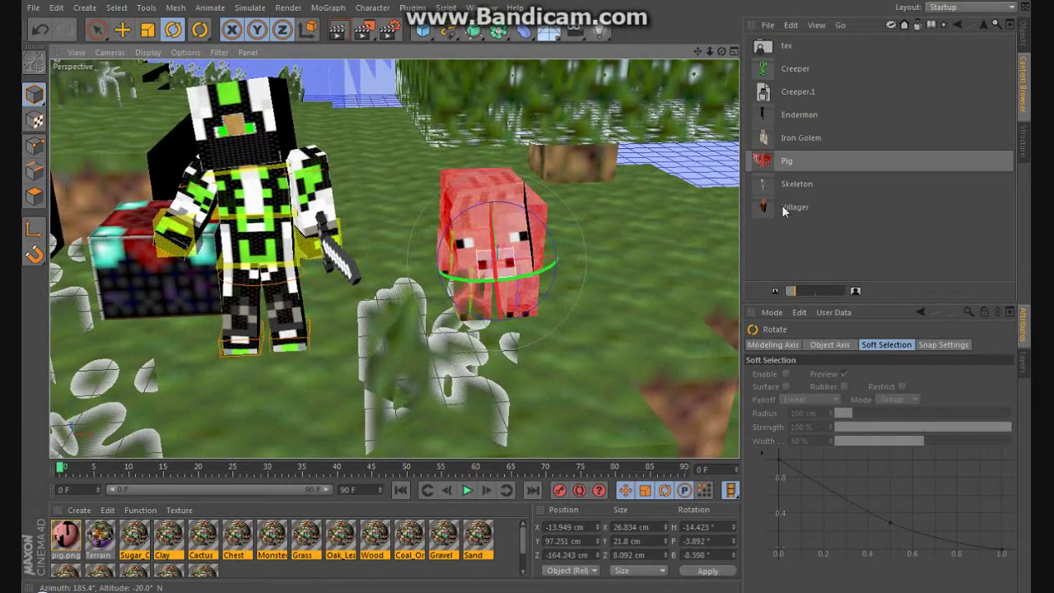
double_click(786, 207)
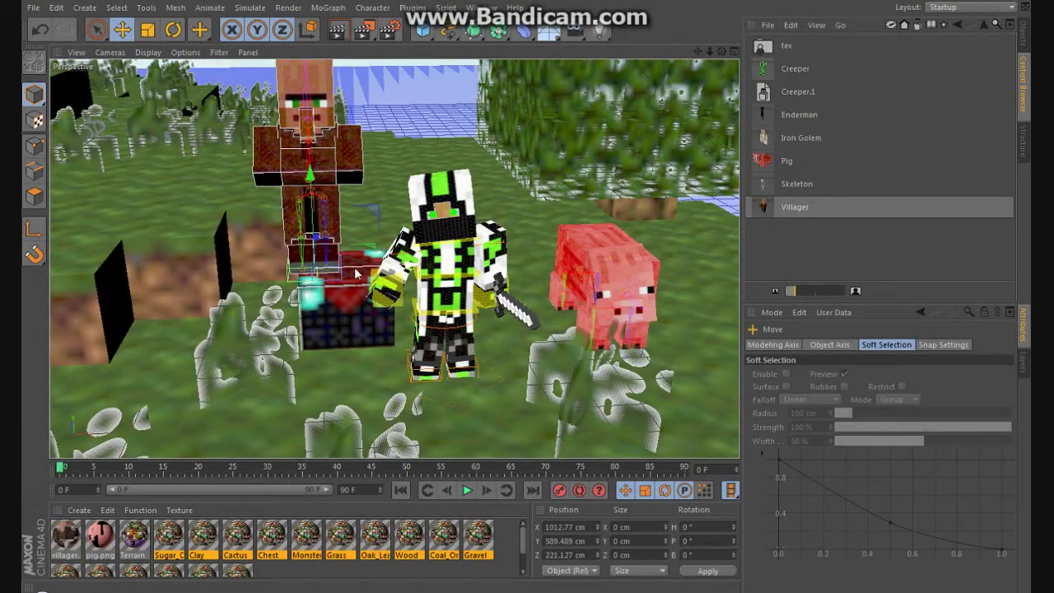
drag(522, 204, 365, 183)
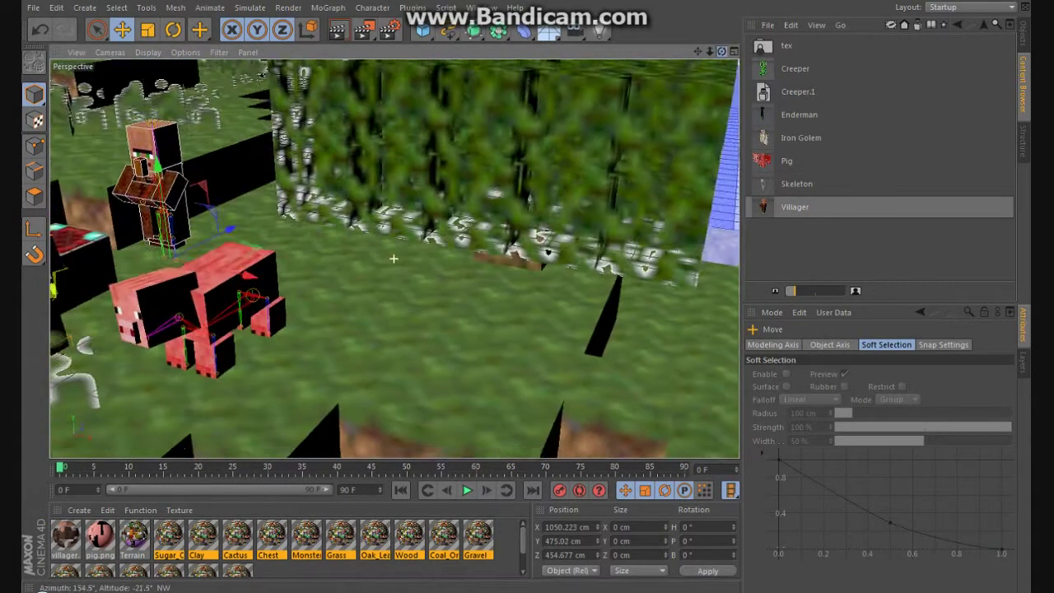
alt+drag(638, 66, 329, 247)
drag(156, 198, 168, 152)
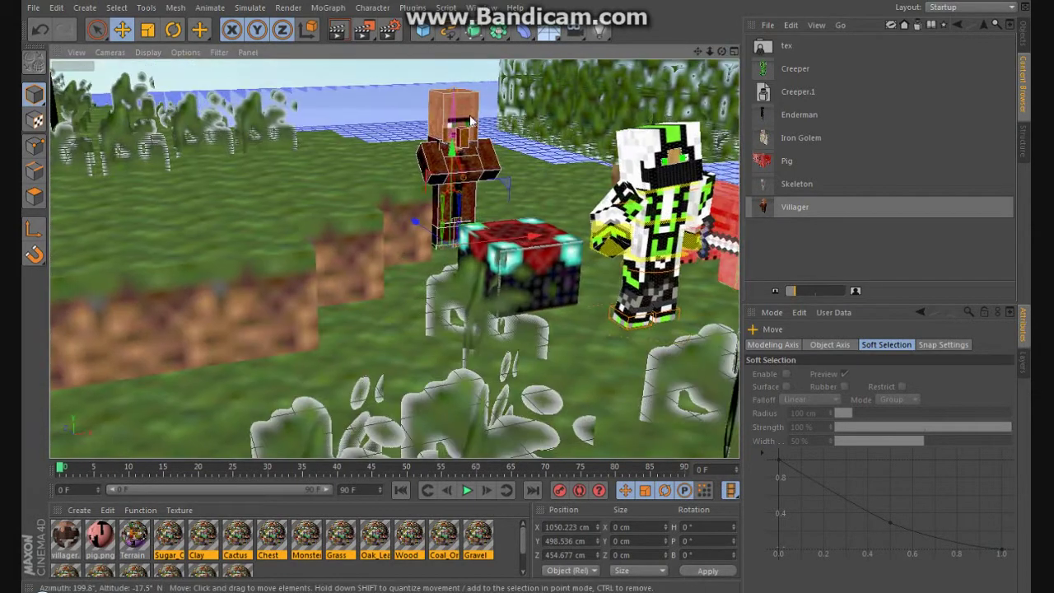
- Rotate the villager's head slightly to one side
click(423, 86)
key(r)
drag(422, 86, 450, 93)
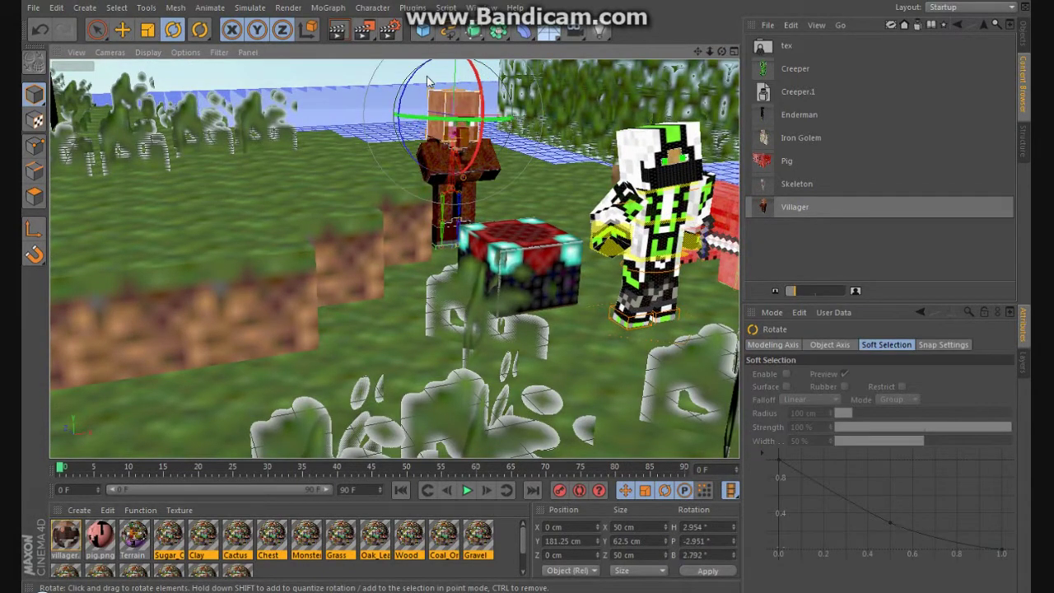
click(122, 30)
- Orbit and zoom toward the three characters and select the green-armored character's rig
alt+drag(371, 247, 247, 247)
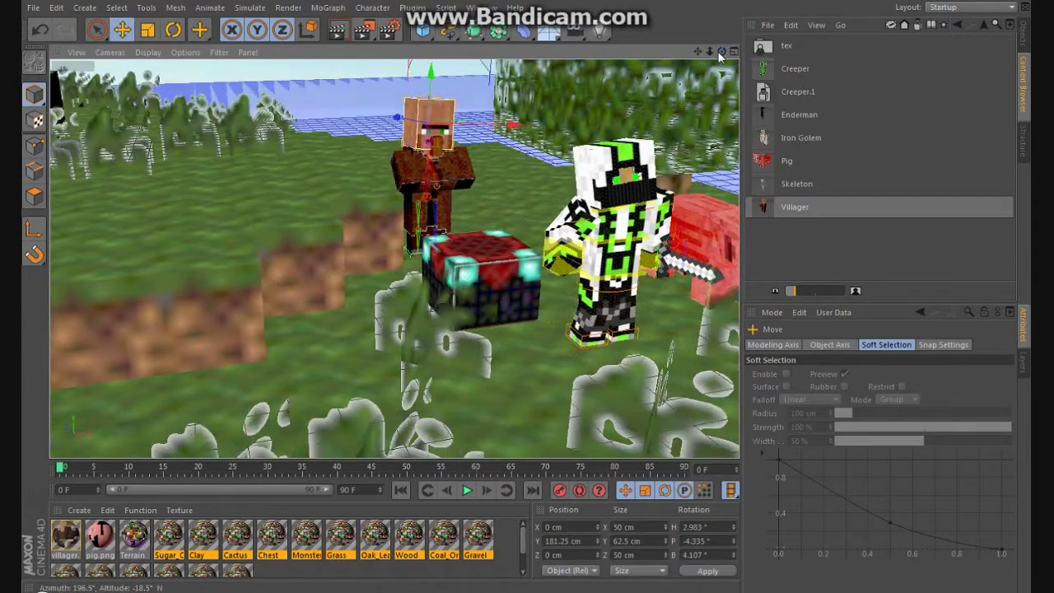
scroll(396, 256, up, 2)
scroll(395, 255, up, 2)
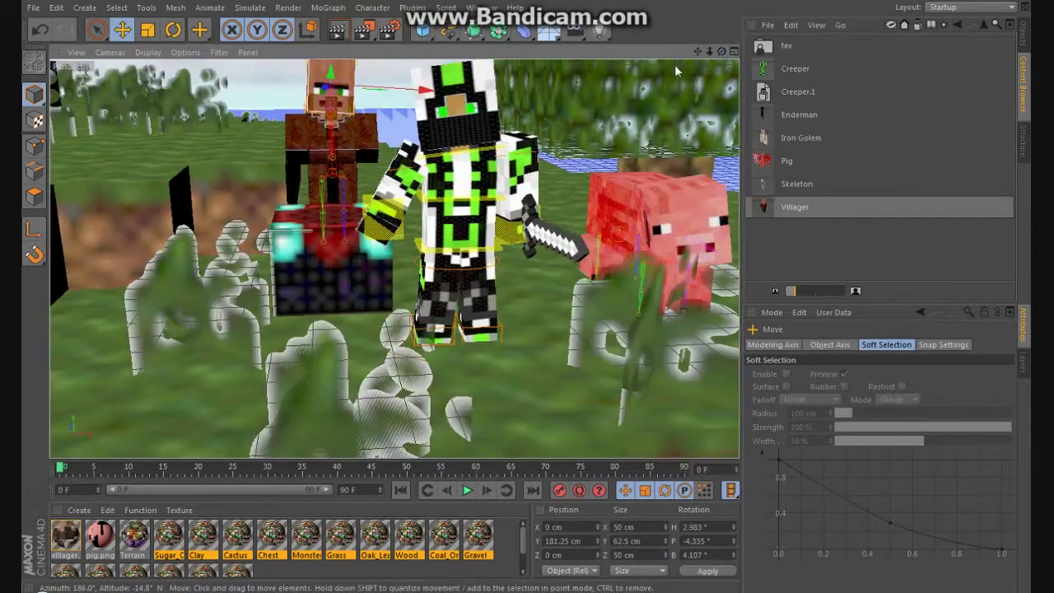
scroll(396, 255, up, 2)
scroll(395, 256, up, 2)
scroll(395, 258, down, 1)
scroll(394, 259, down, 2)
scroll(394, 258, down, 2)
scroll(394, 259, down, 2)
scroll(393, 260, up, 2)
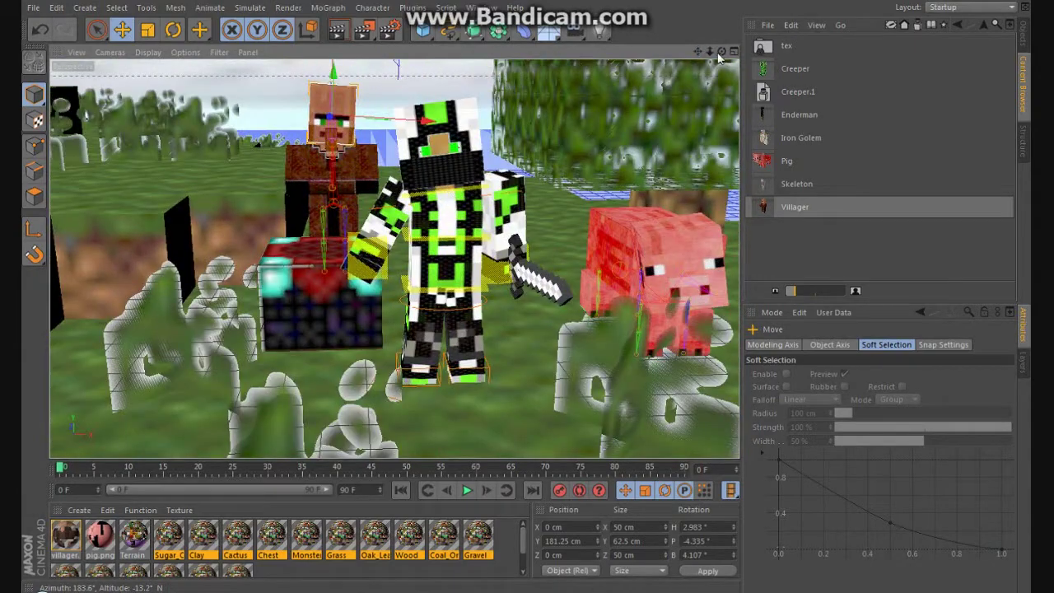
scroll(394, 259, up, 2)
drag(709, 52, 691, 52)
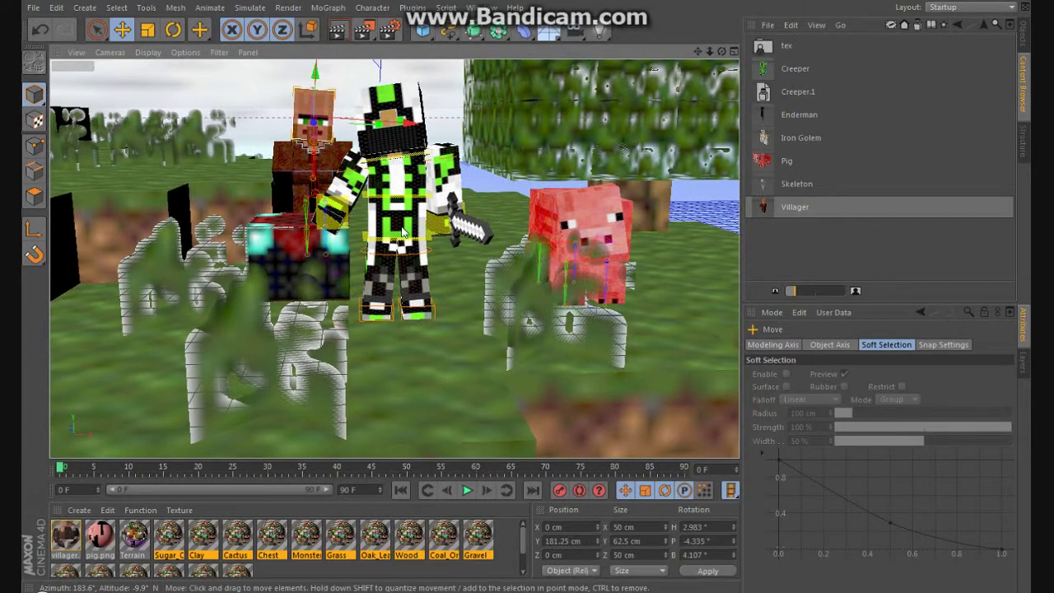
click(405, 237)
key(shift+F1)
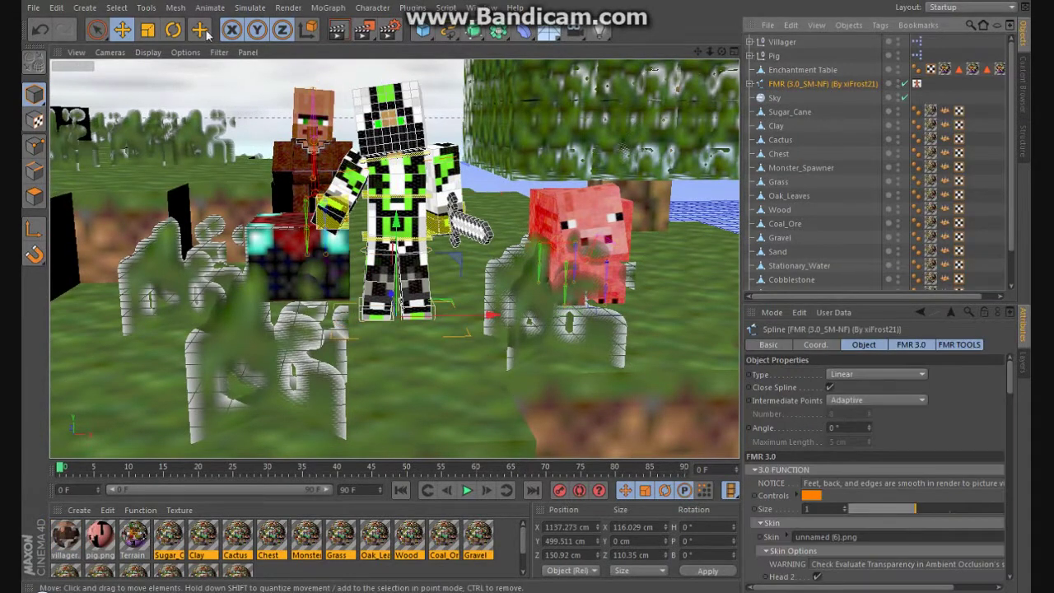
- Turn the armored character slightly and twist its torso into a new pose
key(r)
drag(157, 69, 239, 4)
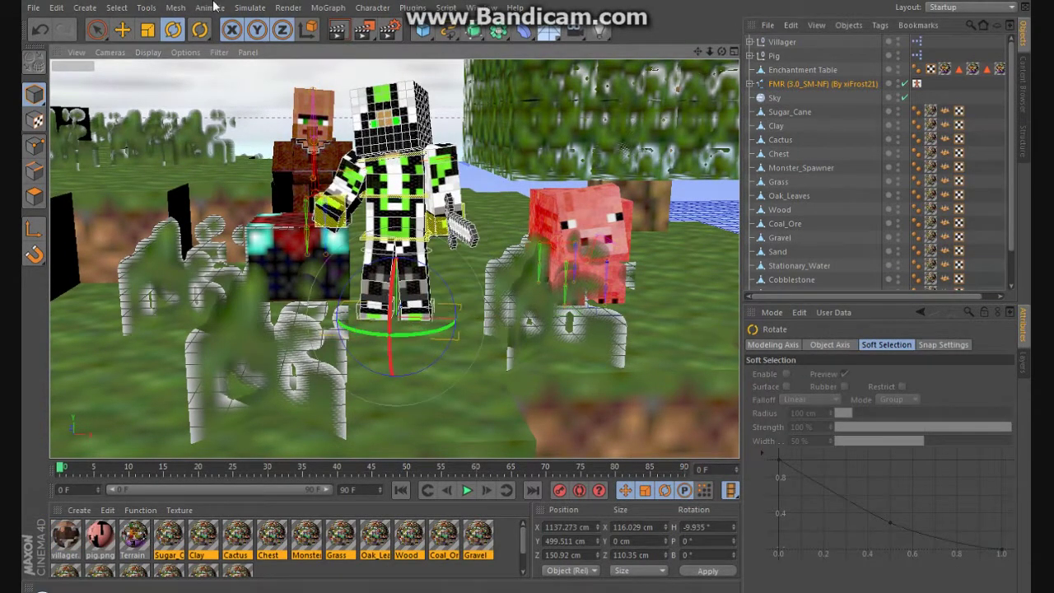
click(411, 146)
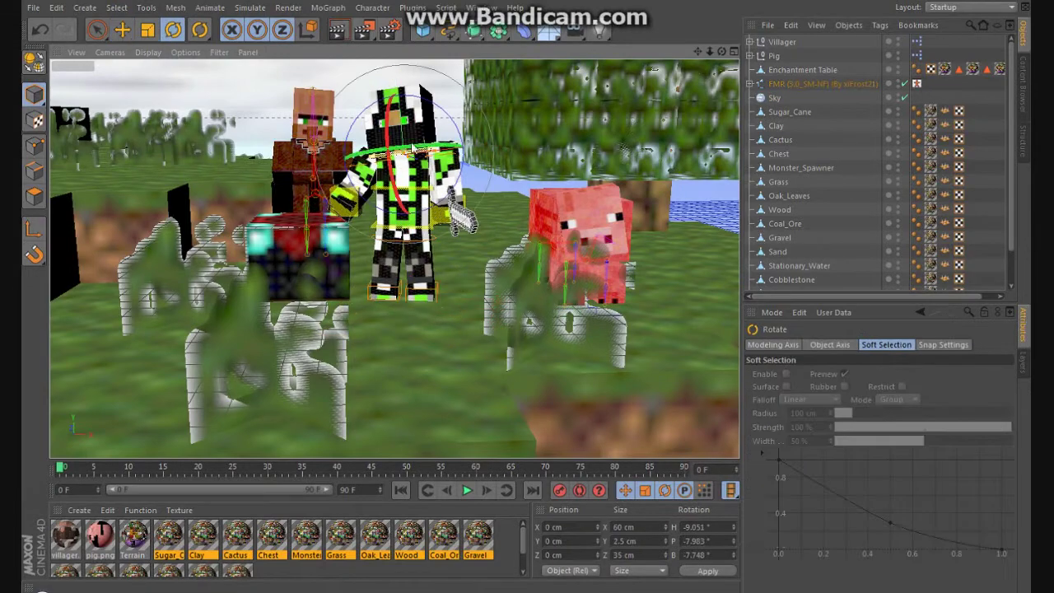
drag(411, 147, 436, 161)
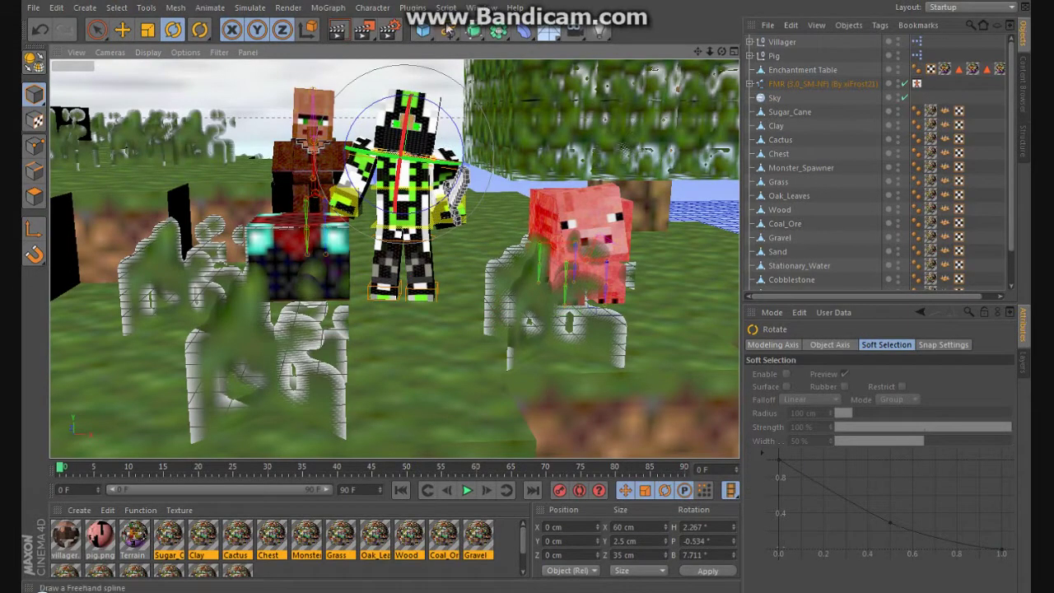
mouse_move(722, 51)
mouse_down()
mouse_move(741, 57)
mouse_move(710, 51)
mouse_up()
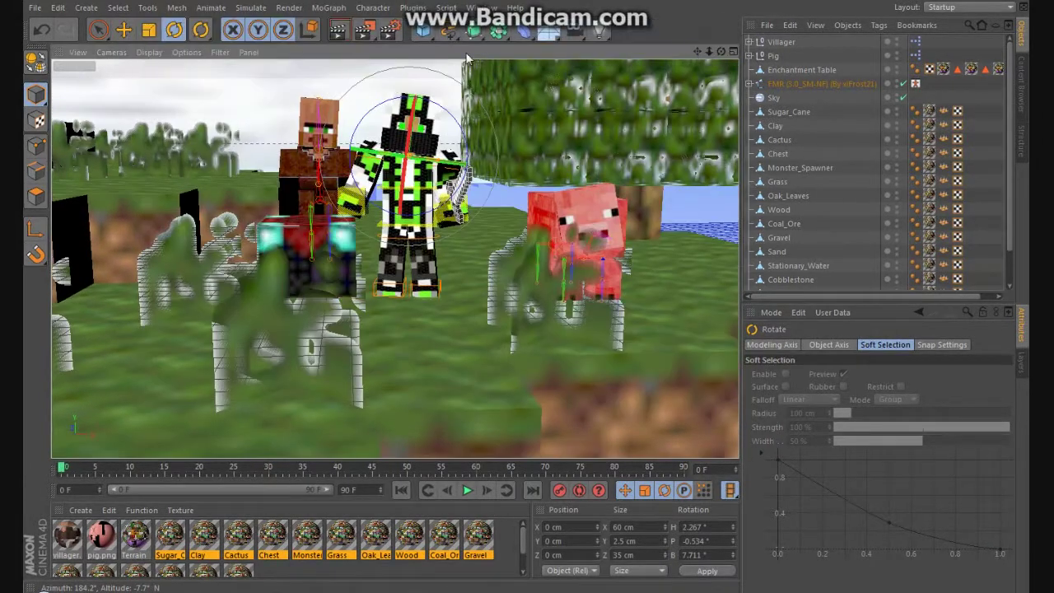
key(shift+r)
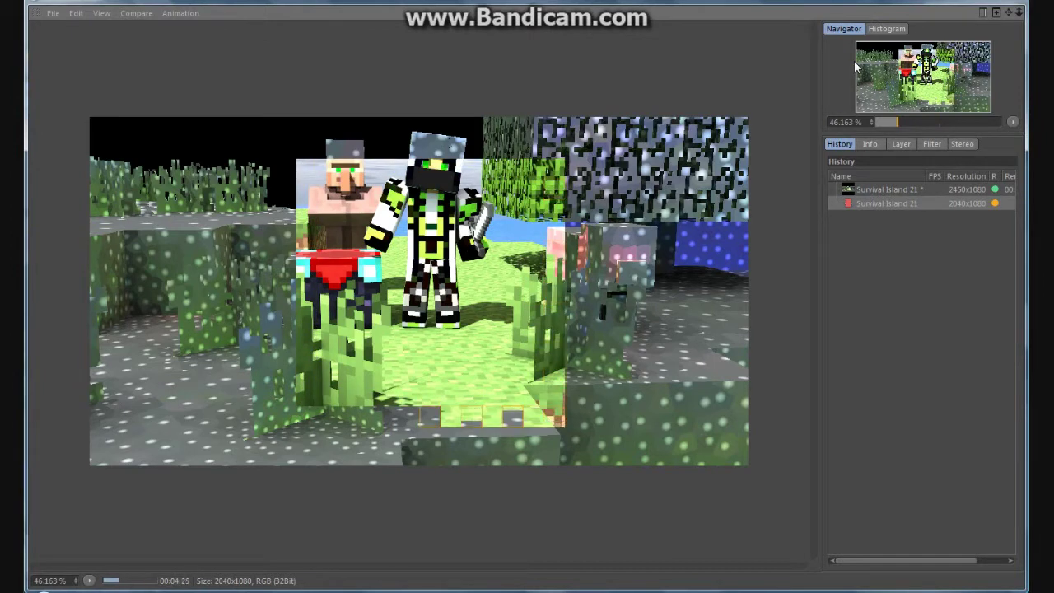
- Zoom in and out on the 2040x1080 render in the Picture Viewer
scroll(377, 239, up, 3)
scroll(377, 240, down, 2)
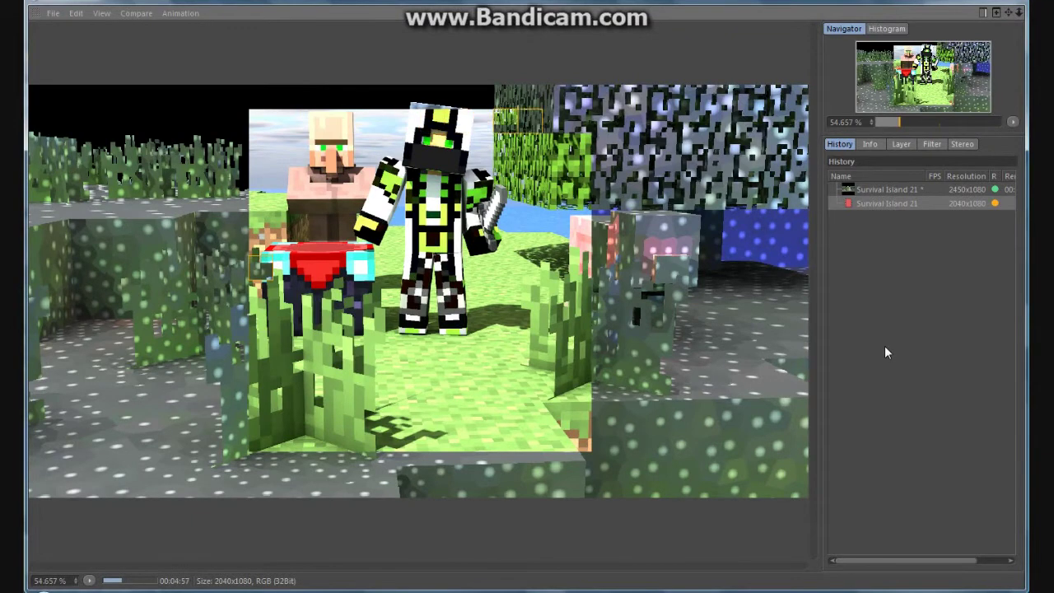